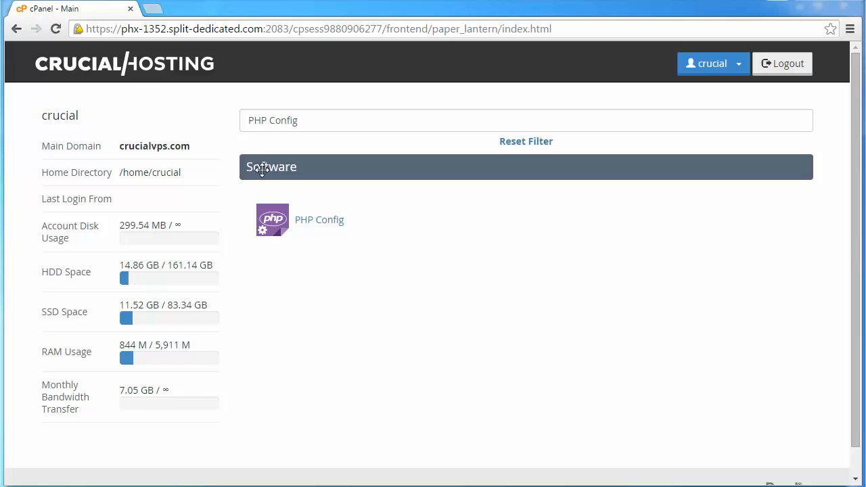
- Open cPanel's PHP Config page, where the default PHP version is 5.3.16
{"action": "left_click", "coordinate": [271, 220]}
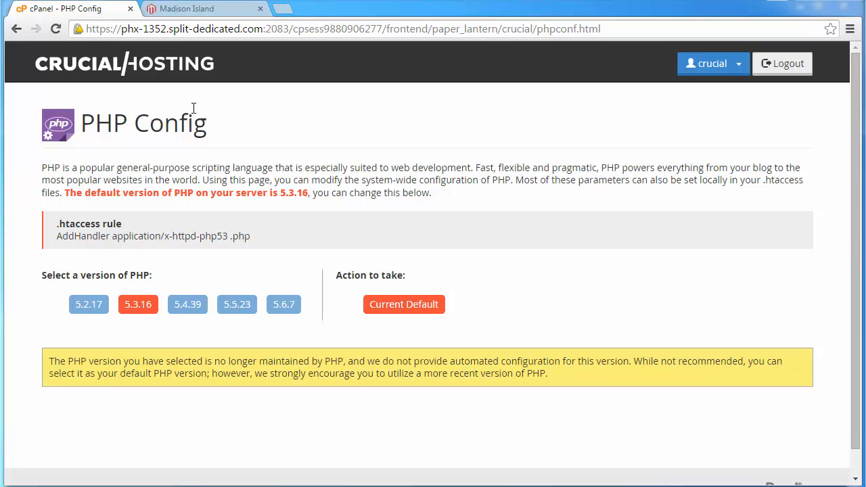
{"action": "left_click", "coordinate": [203, 8]}
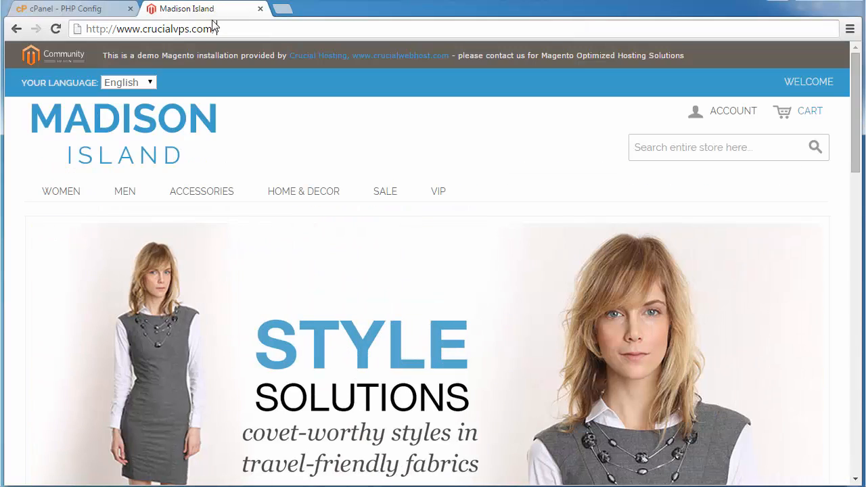
{"action": "left_click", "coordinate": [200, 28]}
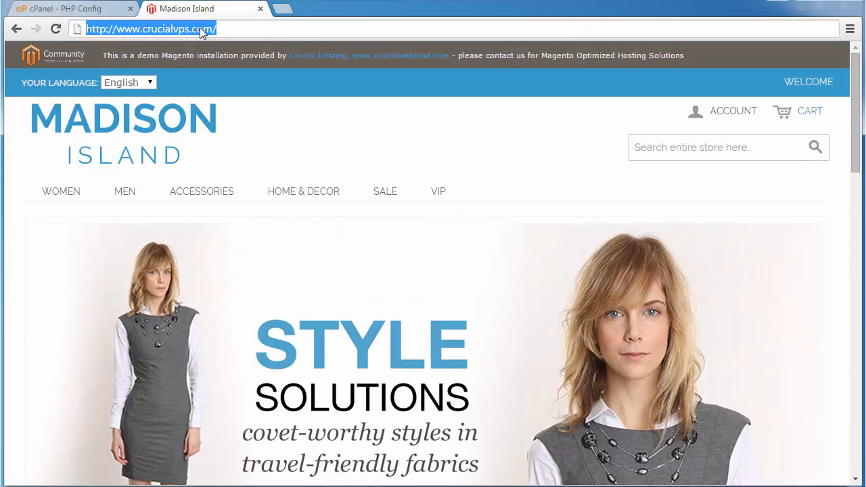
{"action": "type", "text": "http://www.crucialvps.com/crucial_info.php"}
{"action": "key", "text": "Return"}
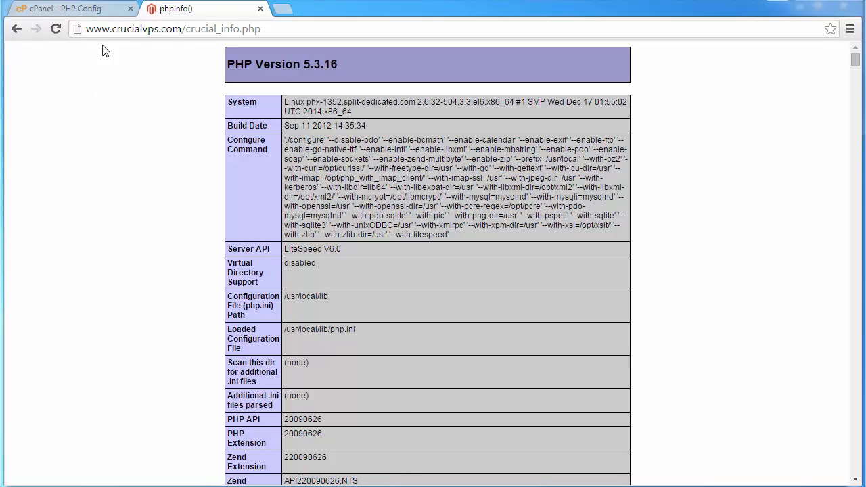
- Select 5.2.17 in PHP Config and confirm it as default, giving AddHandler application/x-httpd-php52
{"action": "left_click", "coordinate": [101, 11]}
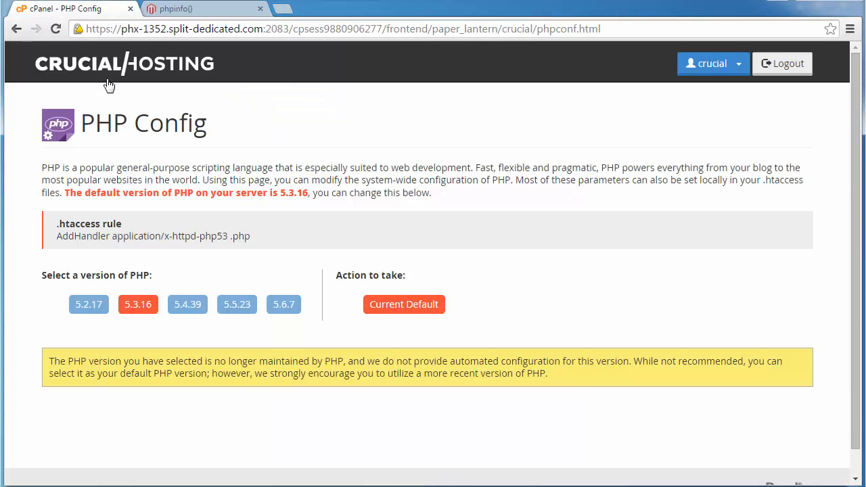
{"action": "left_click", "coordinate": [86, 305]}
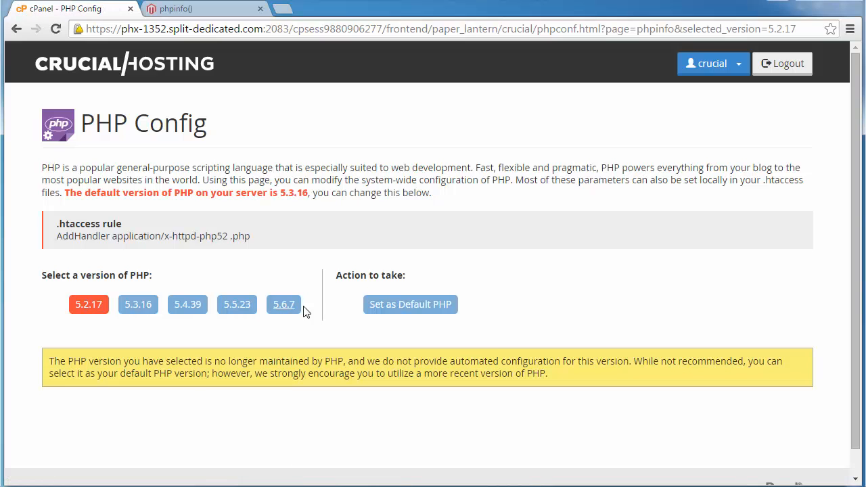
{"action": "left_click", "coordinate": [407, 308]}
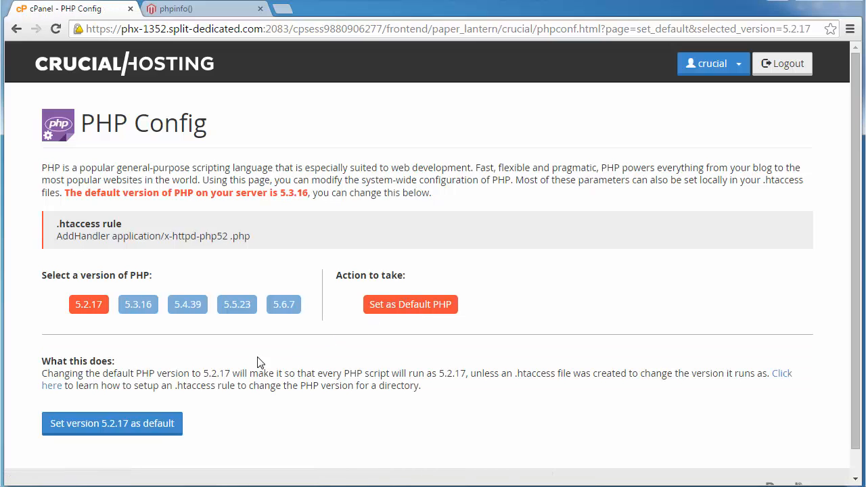
{"action": "left_click", "coordinate": [127, 429]}
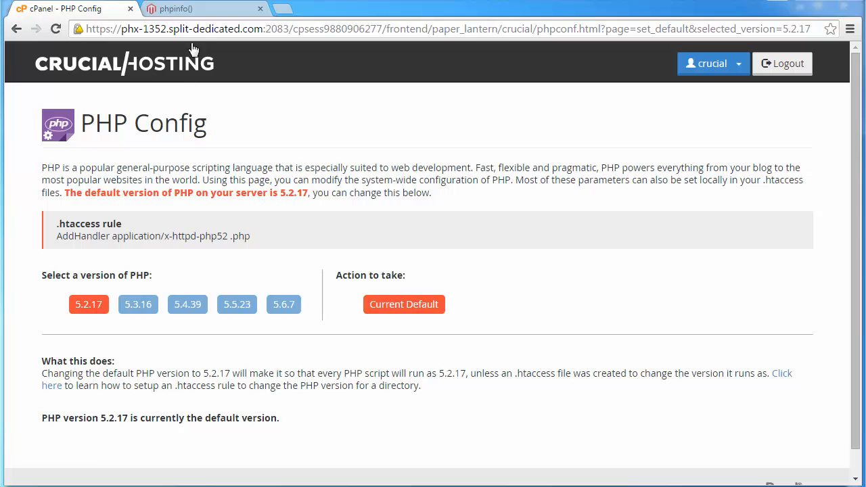
- Reload phpinfo to confirm PHP Version 5.2.17, then go back to the PHP Config tab
{"action": "left_click", "coordinate": [201, 15]}
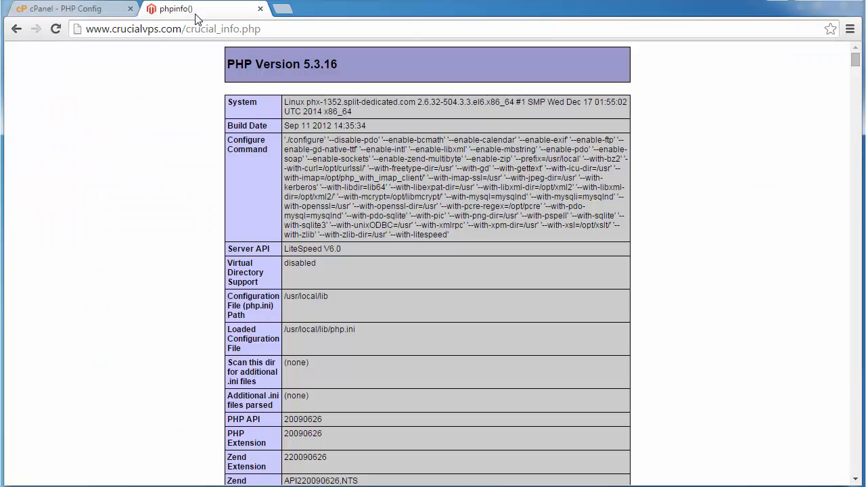
{"action": "left_click", "coordinate": [57, 29]}
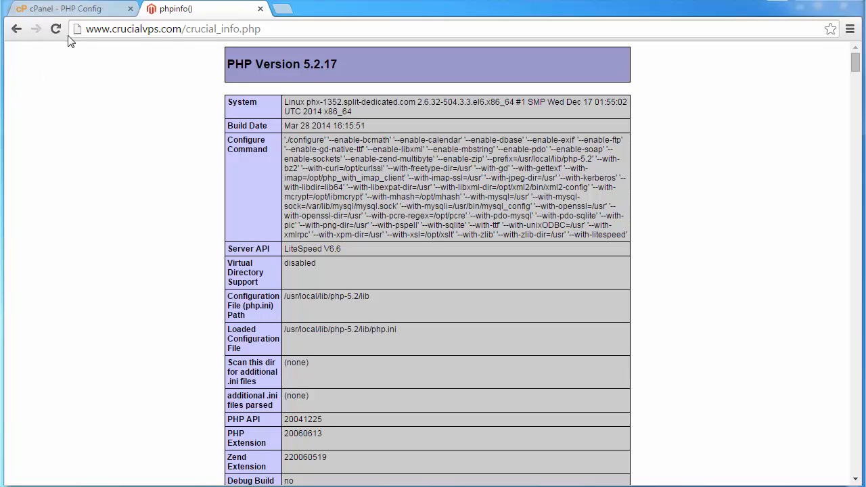
{"action": "left_click", "coordinate": [78, 10]}
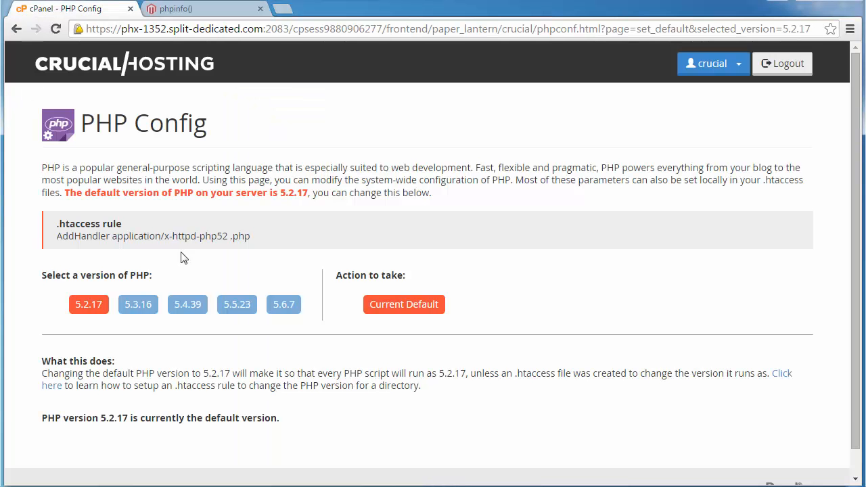
- Select 5.4.39 and confirm it as default, giving AddHandler application/x-httpd-php54
{"action": "left_click", "coordinate": [187, 304]}
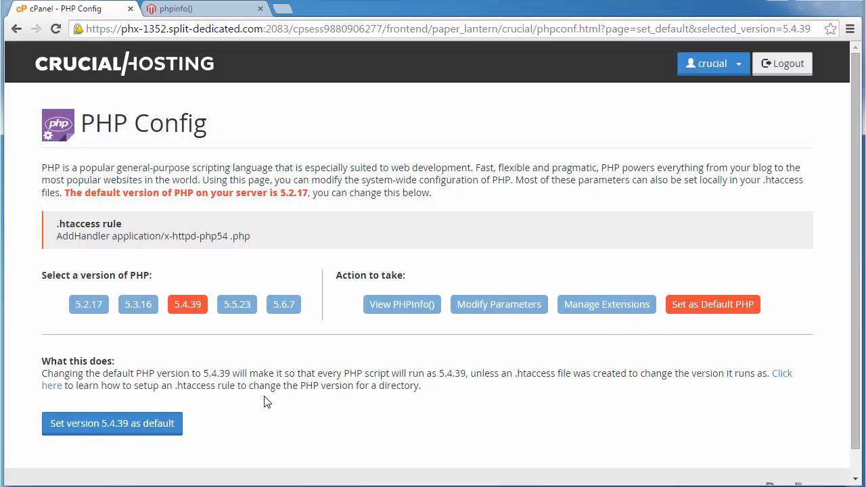
{"action": "left_click", "coordinate": [126, 425]}
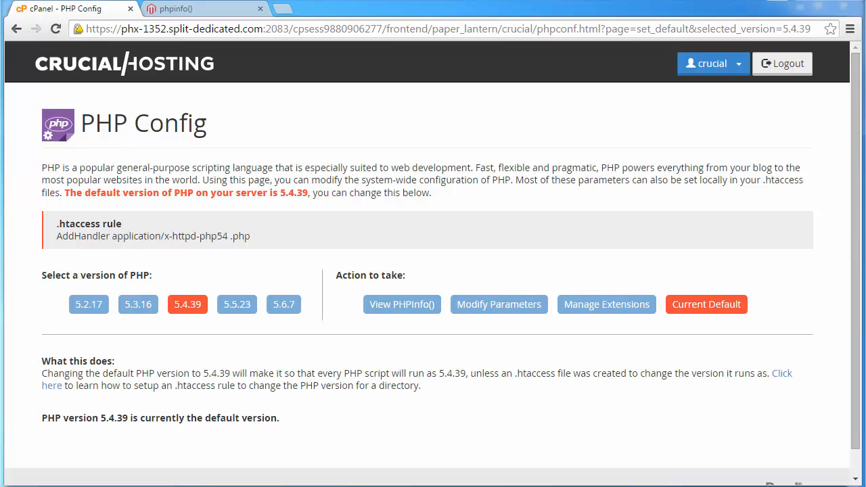
- Reload the phpinfo page to check it now reports PHP Version 5.4.39
{"action": "left_click", "coordinate": [177, 10]}
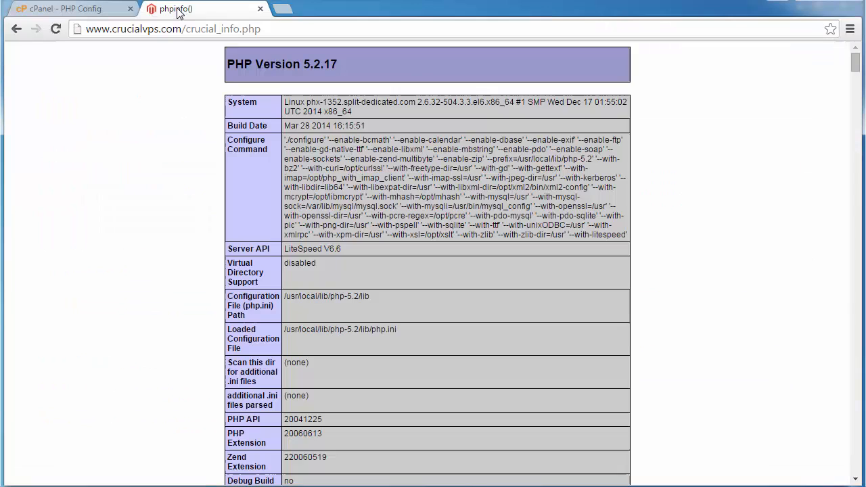
{"action": "left_click", "coordinate": [56, 30]}
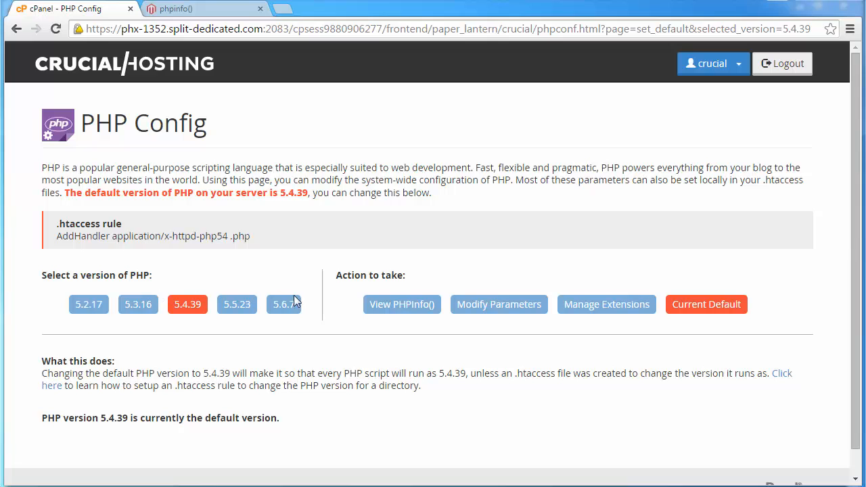
{"action": "left_click", "coordinate": [402, 308]}
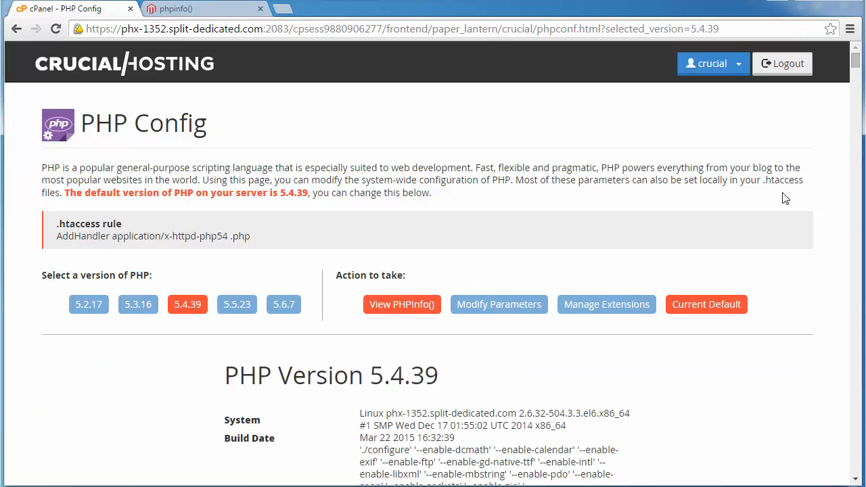
{"action": "left_click_drag", "start_coordinate": [858, 74], "coordinate": [856, 467]}
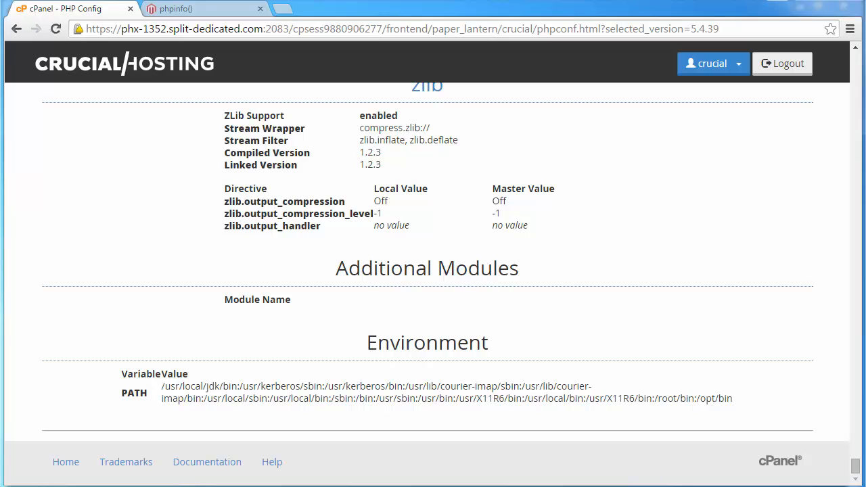
{"action": "left_click", "coordinate": [16, 29]}
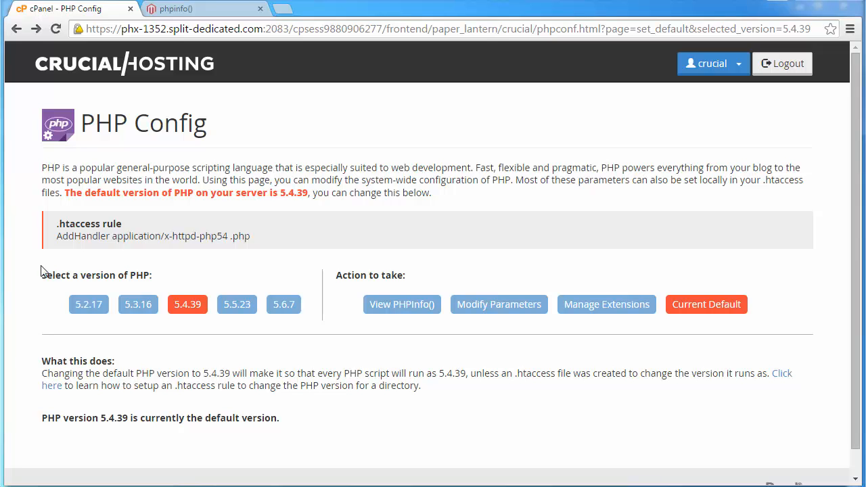
- Open Modify Parameters for PHP 5.4.39 to list its settings
{"action": "left_click", "coordinate": [495, 306]}
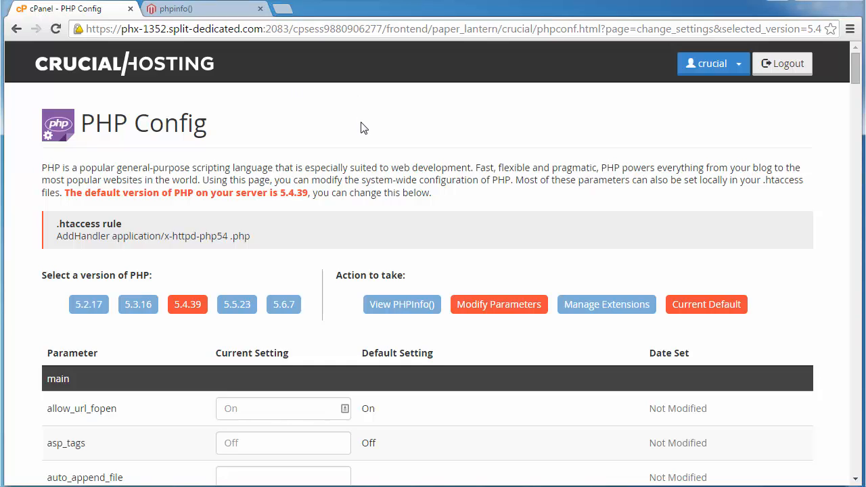
- Search the 5.4.39 parameters for memory_limit, which is set to 256M
{"action": "key", "text": "ctrl+f"}
{"action": "type", "text": "memory_limit"}
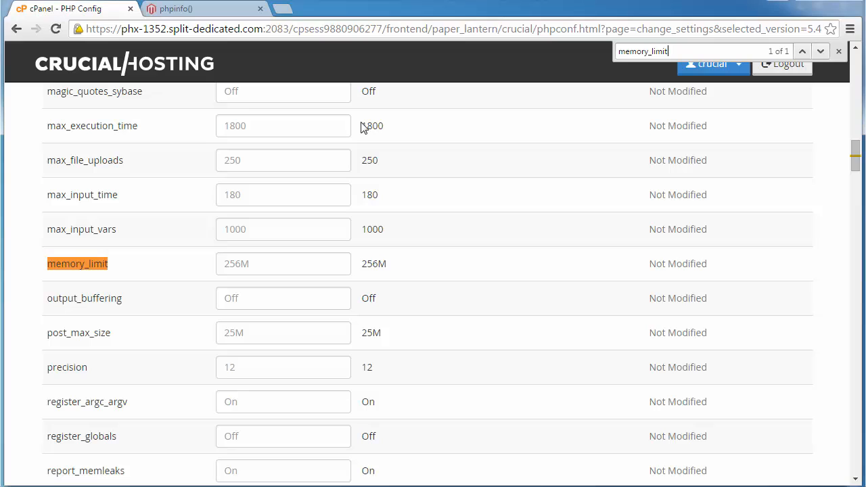
{"action": "left_click", "coordinate": [837, 52]}
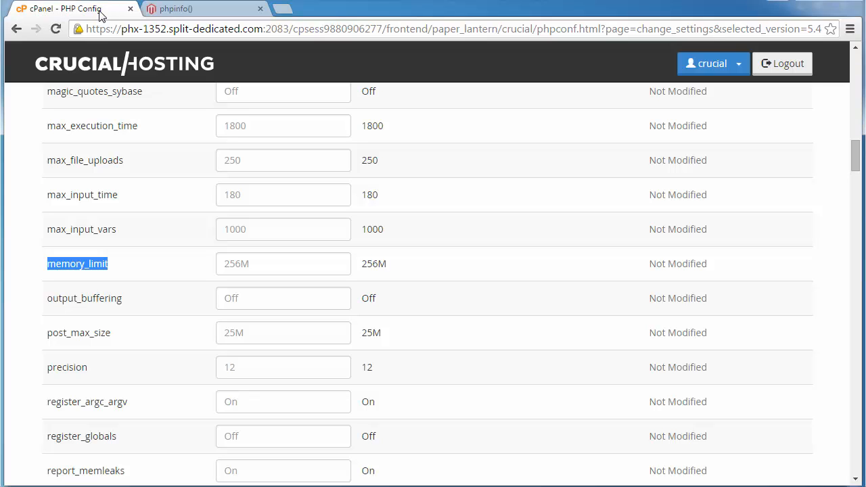
- Reload phpinfo and search for memory_limit, reading 256M for local and master values
{"action": "left_click", "coordinate": [184, 12]}
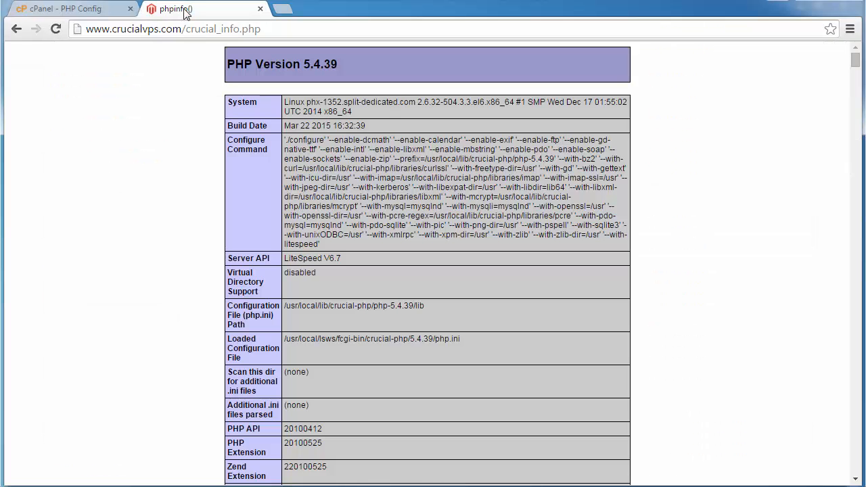
{"action": "left_click", "coordinate": [57, 28]}
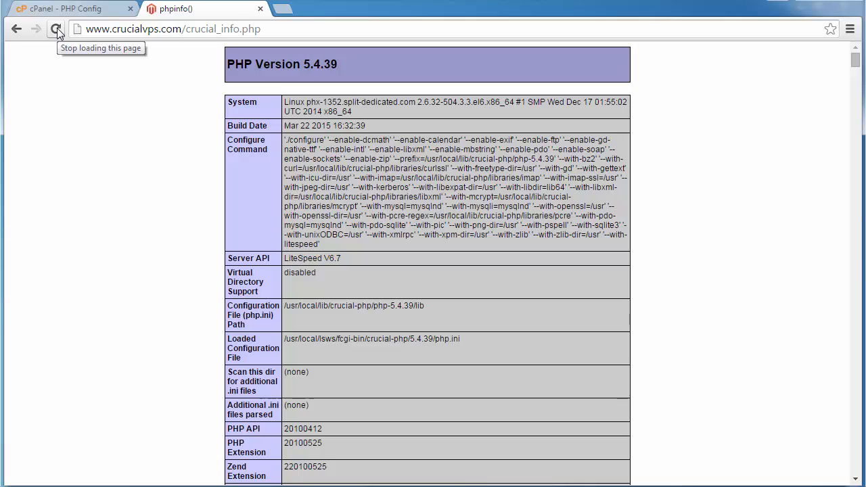
{"action": "key", "text": "ctrl+f"}
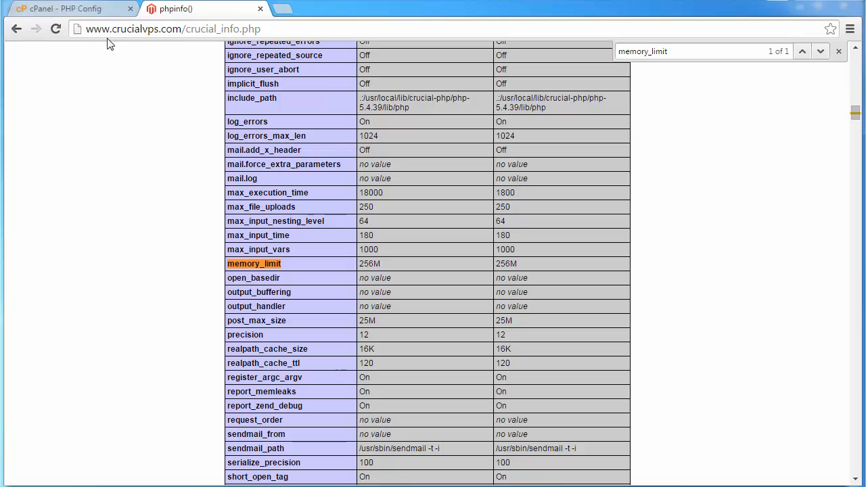
- Change memory_limit from 256M to 512M in the PHP 5.4.39 parameters
{"action": "left_click", "coordinate": [110, 9]}
{"action": "left_click", "coordinate": [230, 269]}
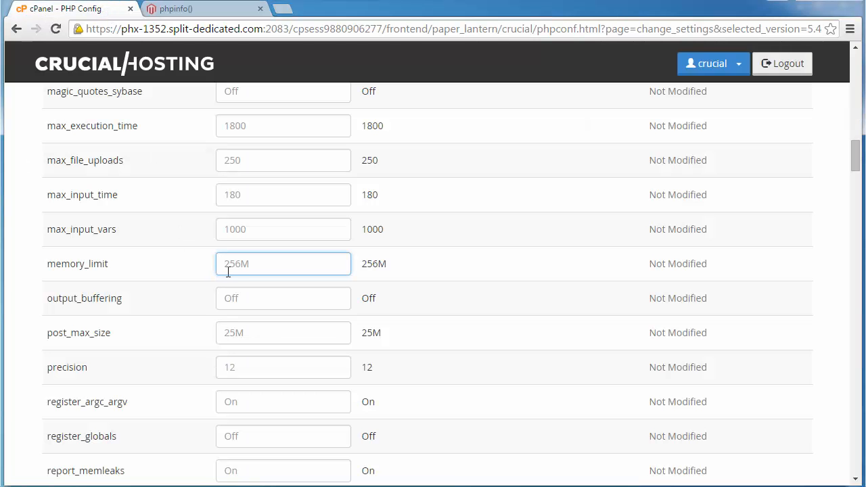
{"action": "type", "text": "512M"}
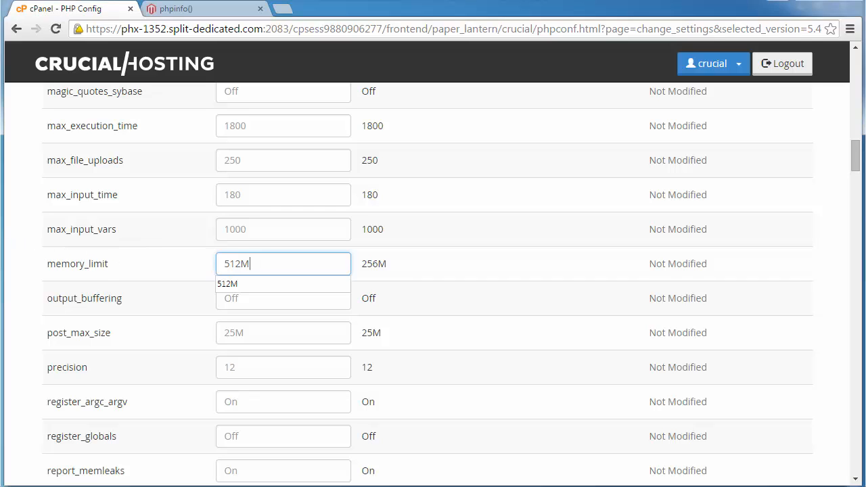
{"action": "left_click", "coordinate": [1, 237]}
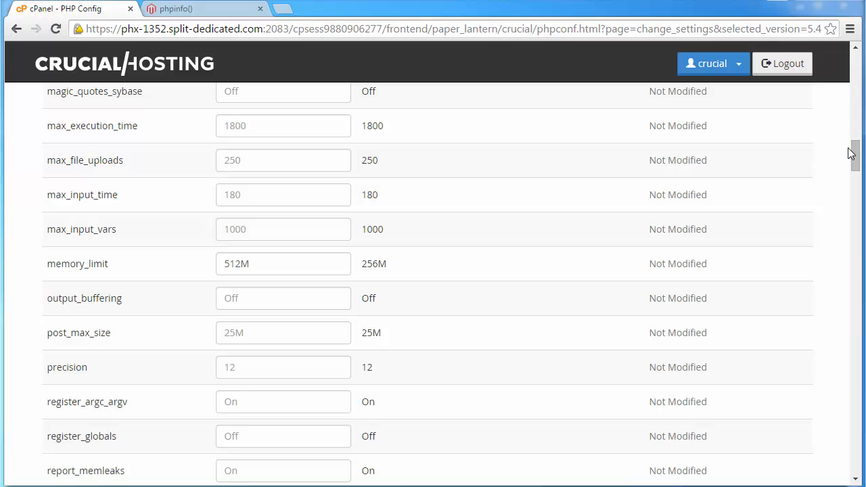
- Save the PHP Config changes with Restart Litespeed Web Server left checked
{"action": "left_click_drag", "start_coordinate": [852, 153], "coordinate": [855, 476]}
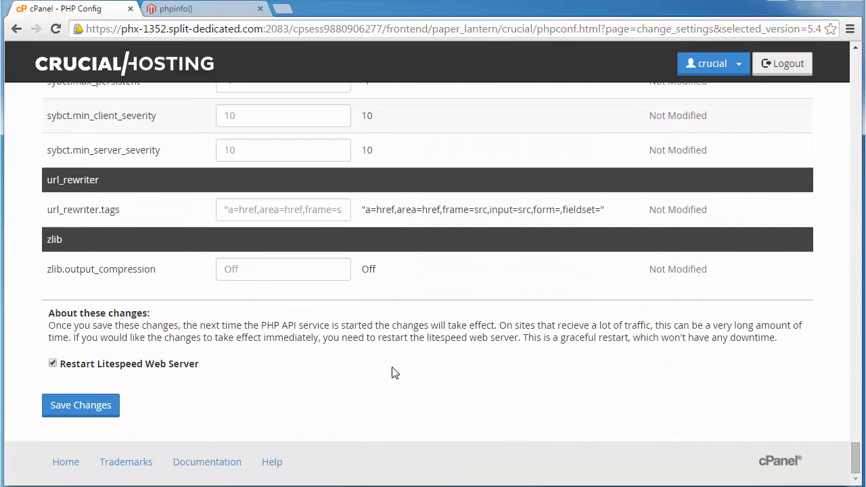
{"action": "left_click", "coordinate": [74, 410]}
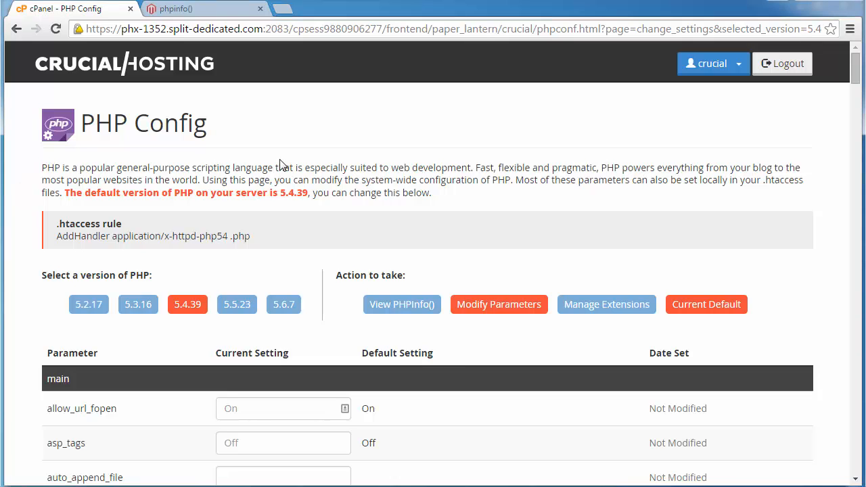
- Confirm the memory_limit row reads 512M, then refresh the phpinfo() page
{"action": "key", "text": "ctrl+f"}
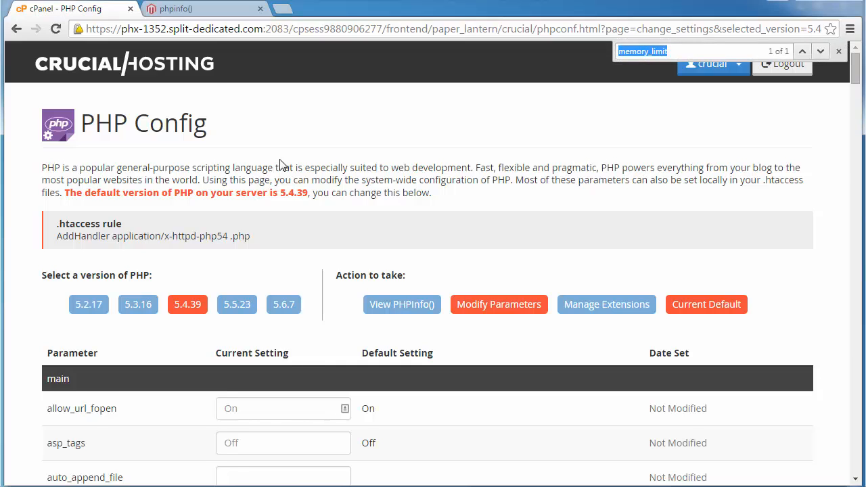
{"action": "key", "text": "Return"}
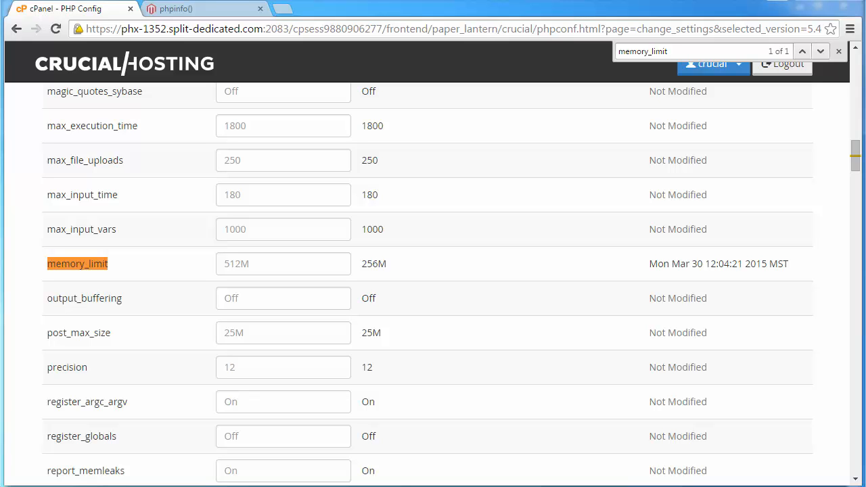
{"action": "left_click", "coordinate": [184, 14]}
{"action": "key", "text": "F5"}
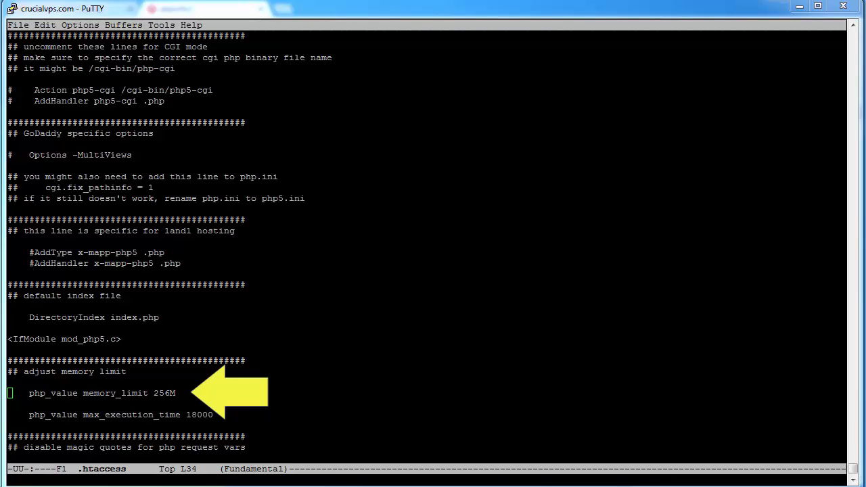
- Prefix the php_value memory_limit 256M line in .htaccess with # and save the file
{"action": "left_click", "coordinate": [34, 396]}
{"action": "type", "text": "#"}
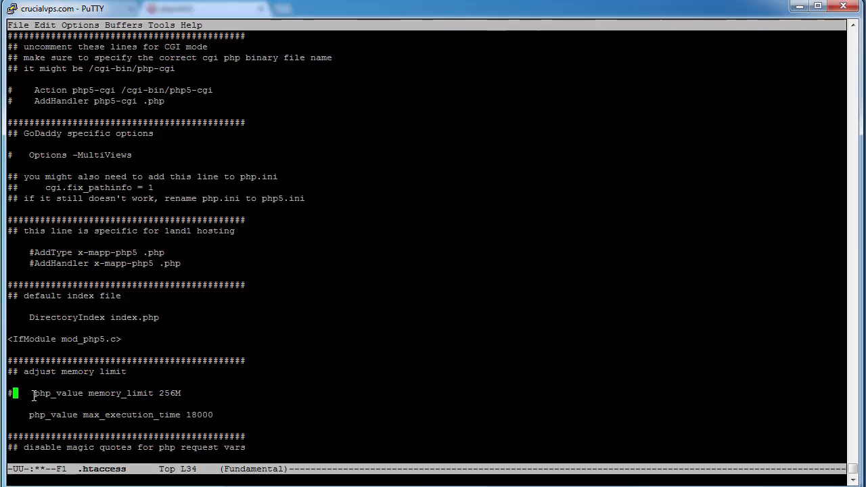
{"action": "key", "text": "ctrl+x"}
{"action": "key", "text": "ctrl+s"}
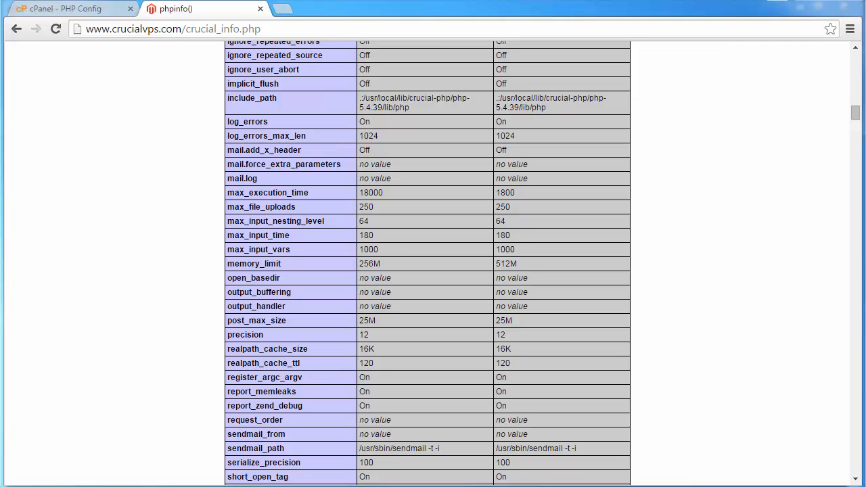
- Reload the phpinfo() page and search for memory_limit to confirm both values read 512M
{"action": "left_click", "coordinate": [57, 28]}
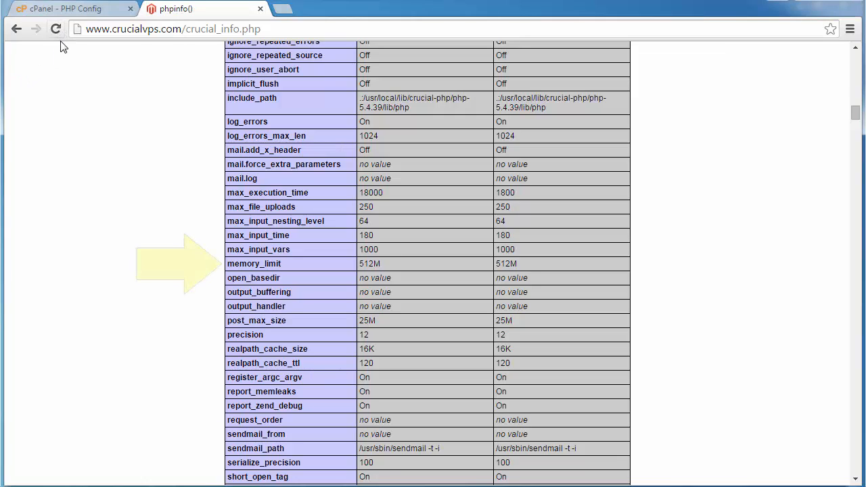
{"action": "key", "text": "ctrl+f"}
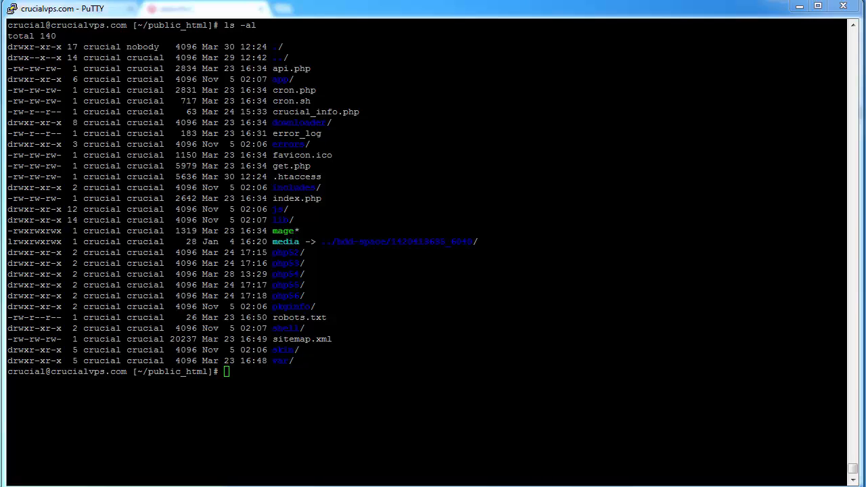
- View php55/.htaccess with less, then list the php5* folders with ls -al
{"action": "right_click", "coordinate": [370, 420]}
{"action": "key", "text": "Return"}
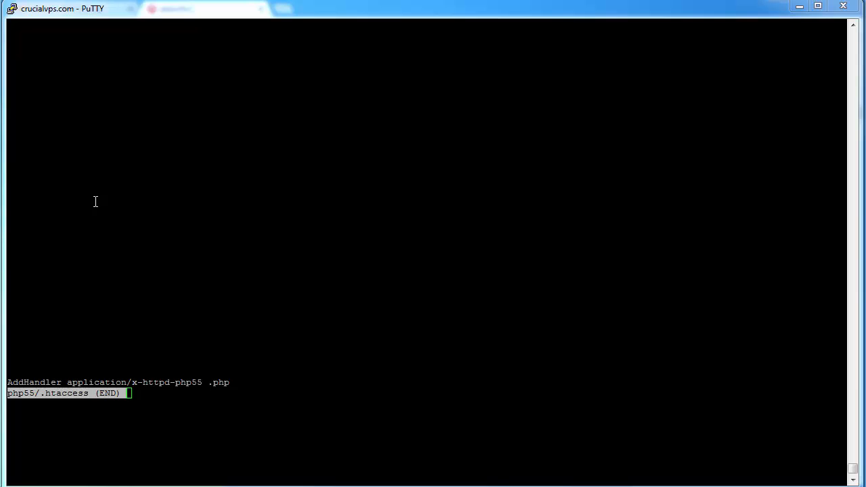
{"action": "type", "text": "q"}
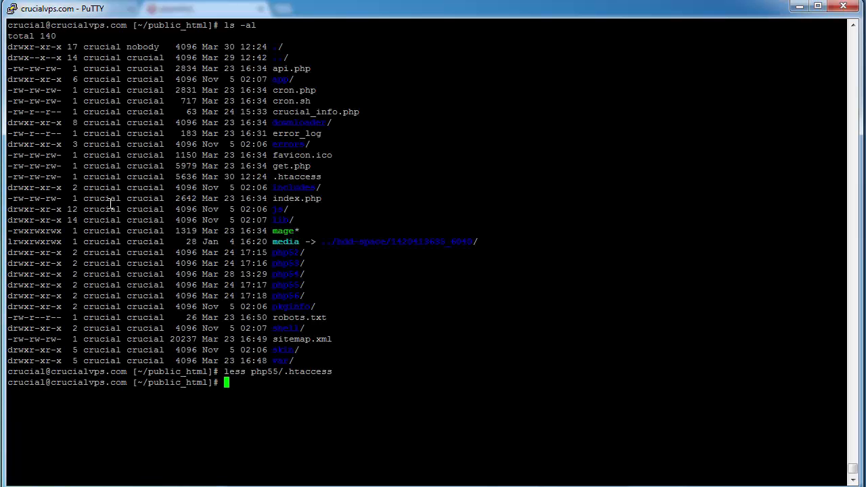
{"action": "type", "text": "ls -al php5*"}
{"action": "key", "text": "Return"}
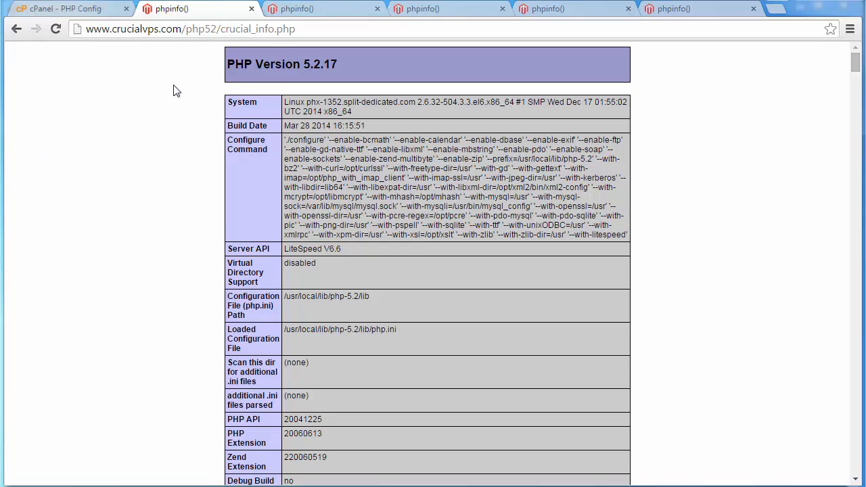
- Step through the php53, php54, php55 and php56 phpinfo() pages (5.3.16, 5.4.39, 5.5.23, 5.6.7)
{"action": "left_click", "coordinate": [306, 13]}
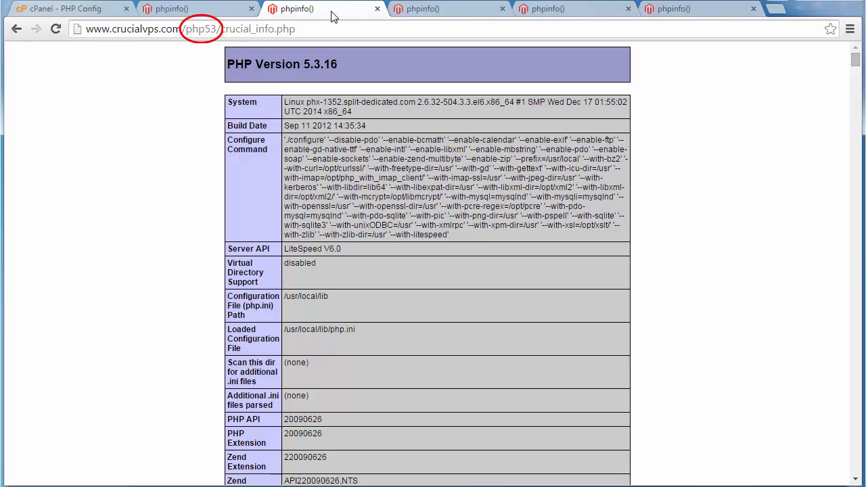
{"action": "left_click", "coordinate": [419, 11]}
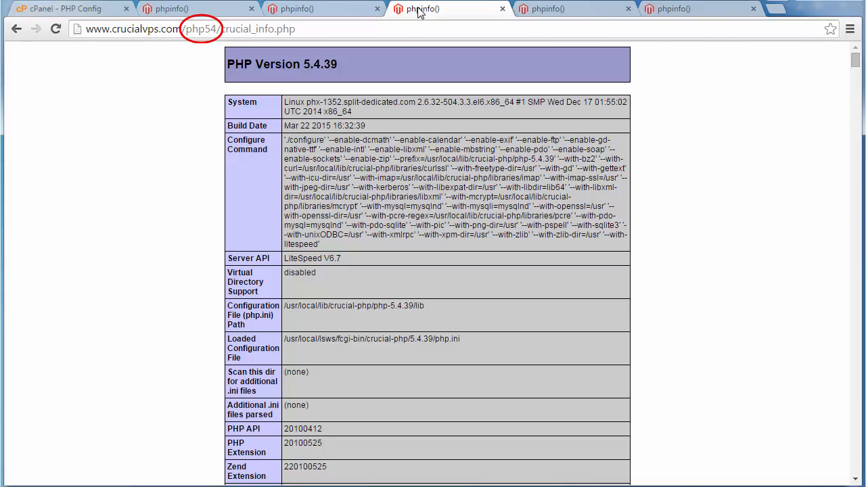
{"action": "left_click", "coordinate": [545, 11]}
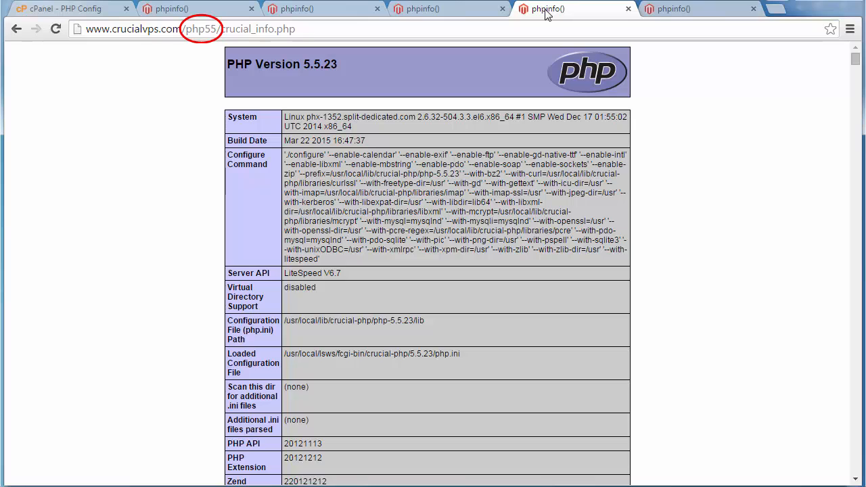
{"action": "left_click", "coordinate": [671, 12]}
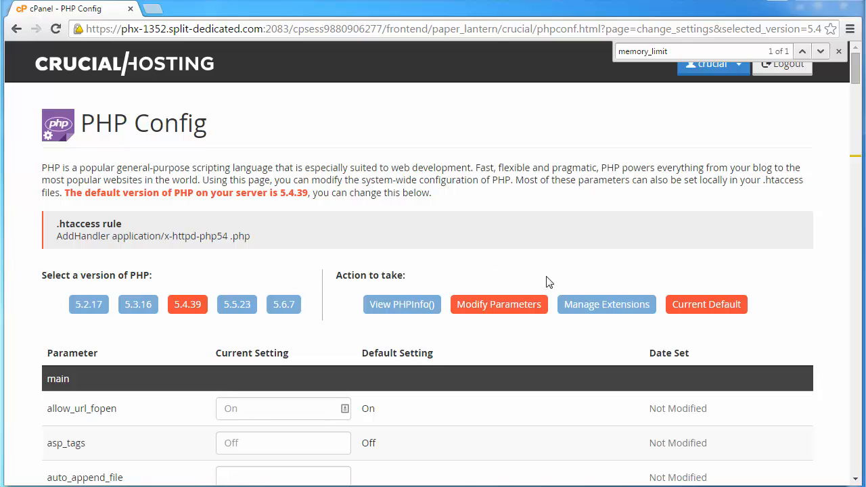
- In Manage Extensions, switch xdebug from Disabled to 'Enabled upon save'
{"action": "left_click", "coordinate": [610, 304]}
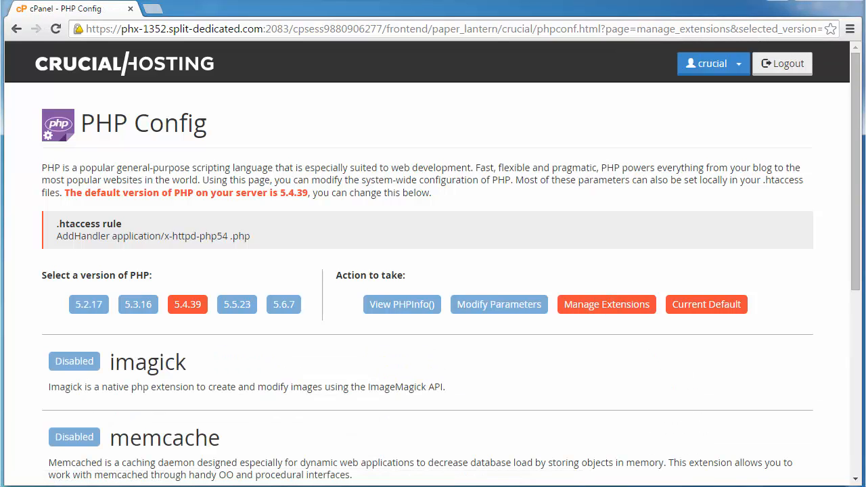
{"action": "left_click_drag", "start_coordinate": [856, 144], "coordinate": [843, 277]}
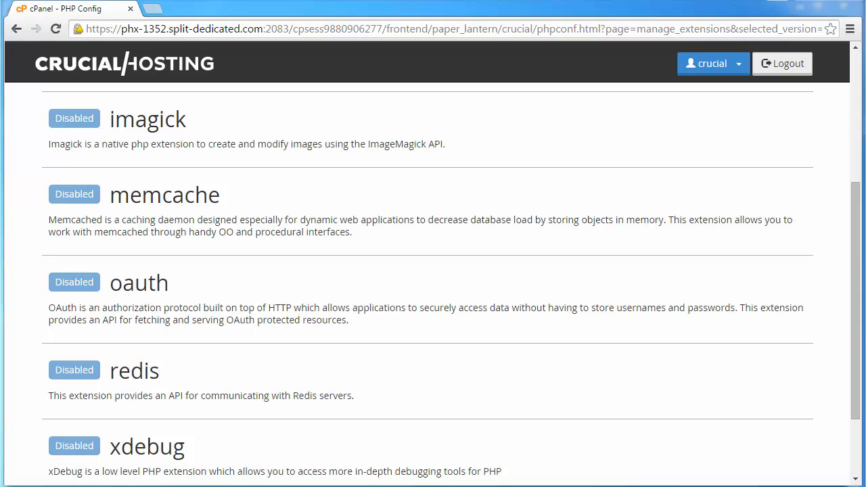
{"action": "left_click", "coordinate": [74, 447]}
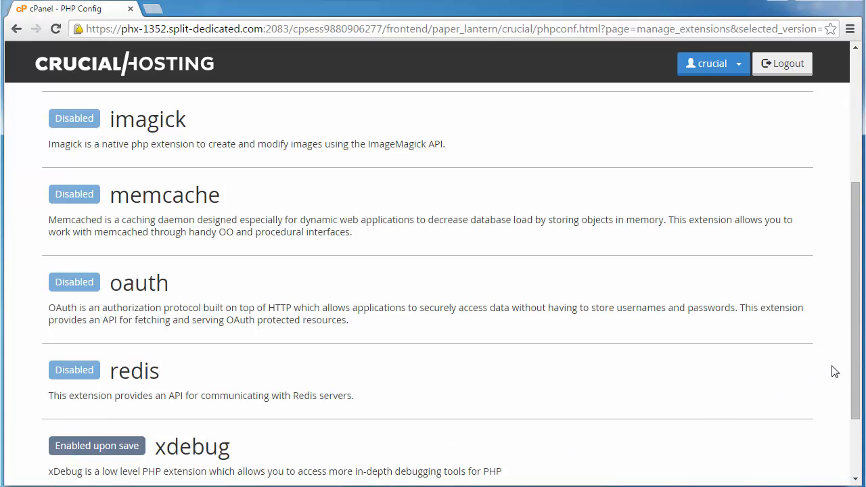
{"action": "left_click_drag", "start_coordinate": [853, 369], "coordinate": [854, 431]}
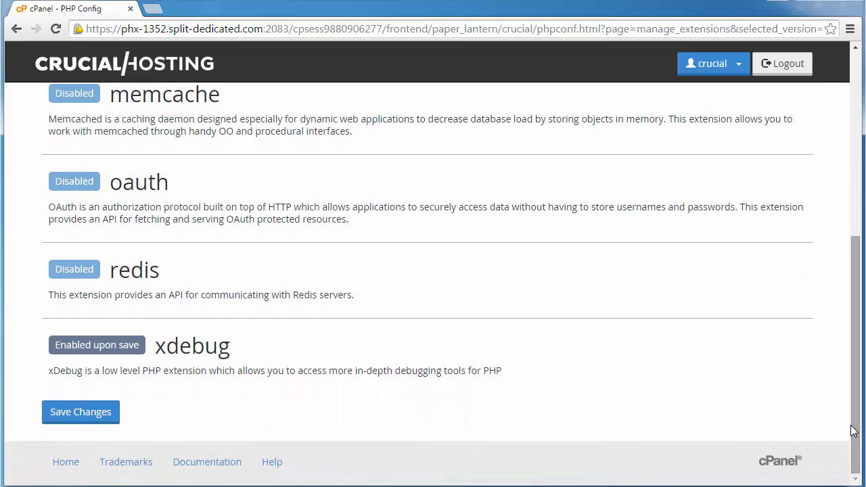
- Save the extension changes and check that xdebug now shows Enabled for PHP 5.4.39
{"action": "left_click", "coordinate": [88, 414]}
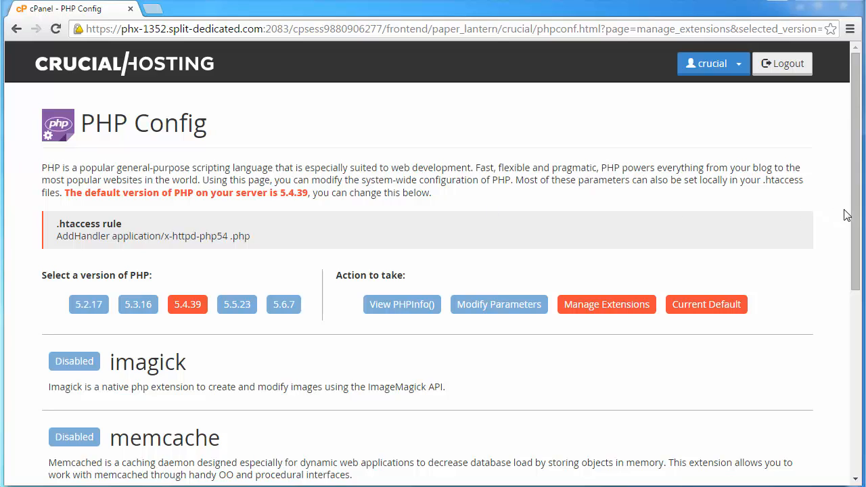
{"action": "left_click_drag", "start_coordinate": [856, 215], "coordinate": [839, 394]}
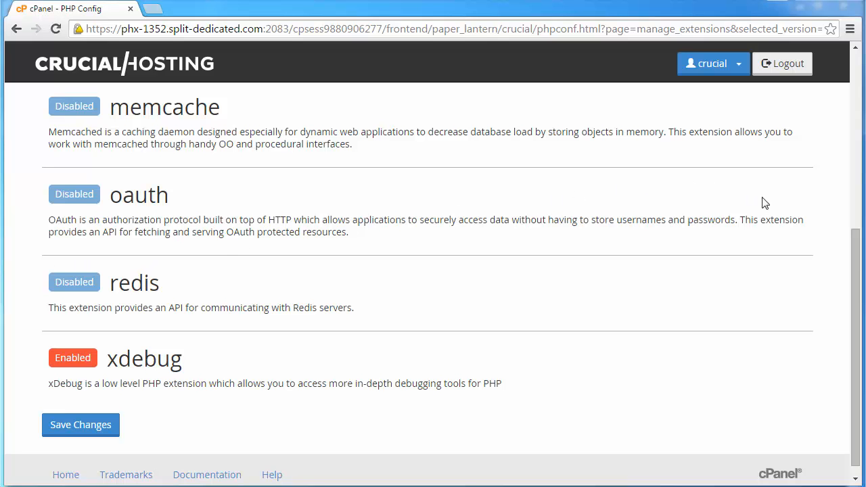
{"action": "left_click_drag", "start_coordinate": [856, 264], "coordinate": [858, 73]}
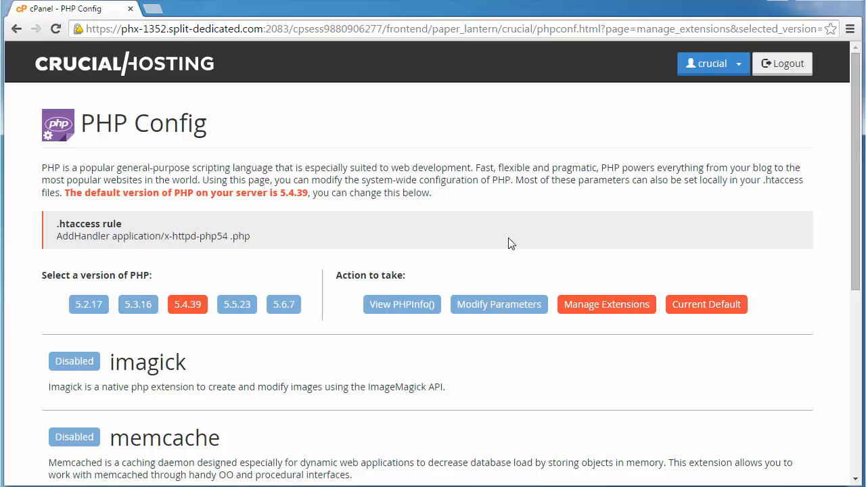
- View PHPInfo() for 5.4.39 and search for xdebug to reach its support-enabled section
{"action": "left_click", "coordinate": [398, 304]}
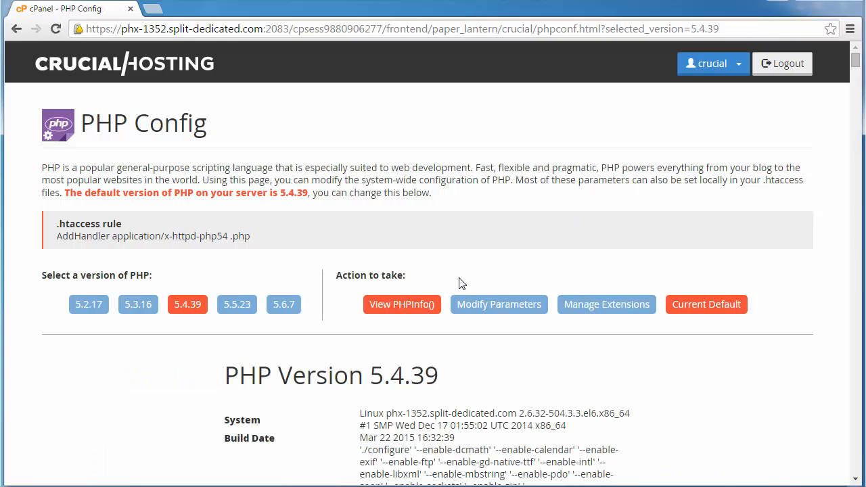
{"action": "key", "text": "ctrl+f"}
{"action": "type", "text": "xdebug"}
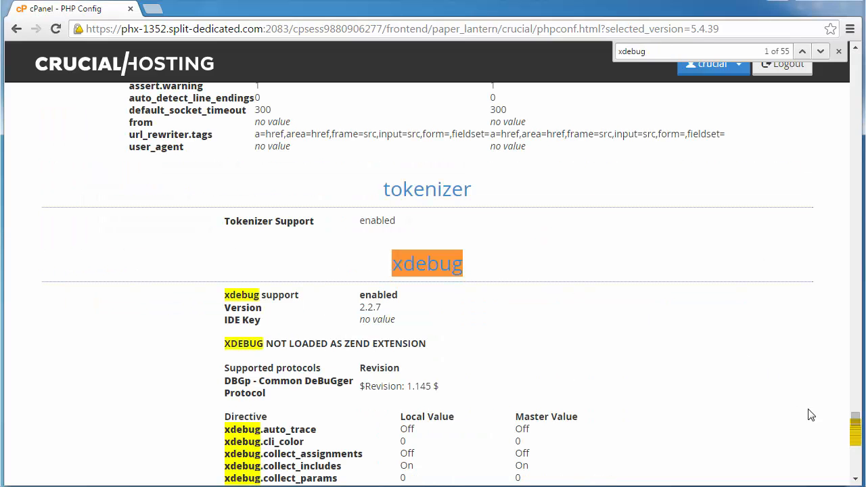
{"action": "scroll", "coordinate": [857, 422], "scroll_direction": "down", "scroll_amount": 2}
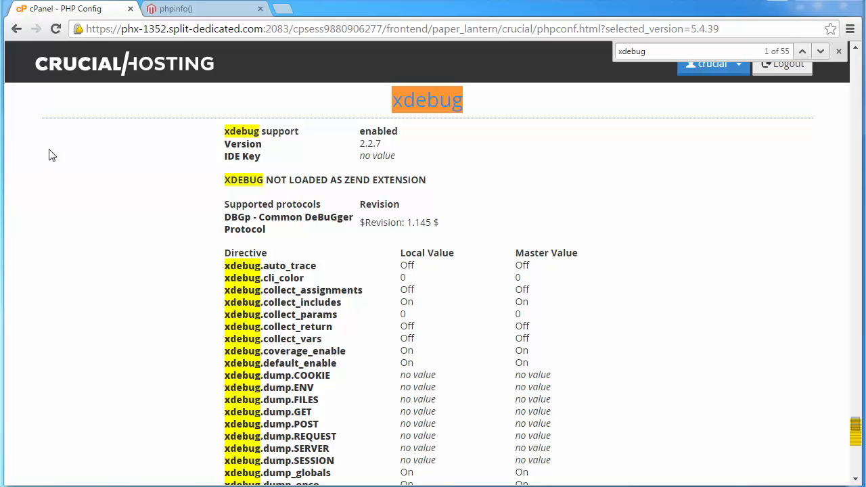
- On the php54 phpinfo() page, find the xdebug 2.2.7 section showing support enabled
{"action": "left_click", "coordinate": [177, 9]}
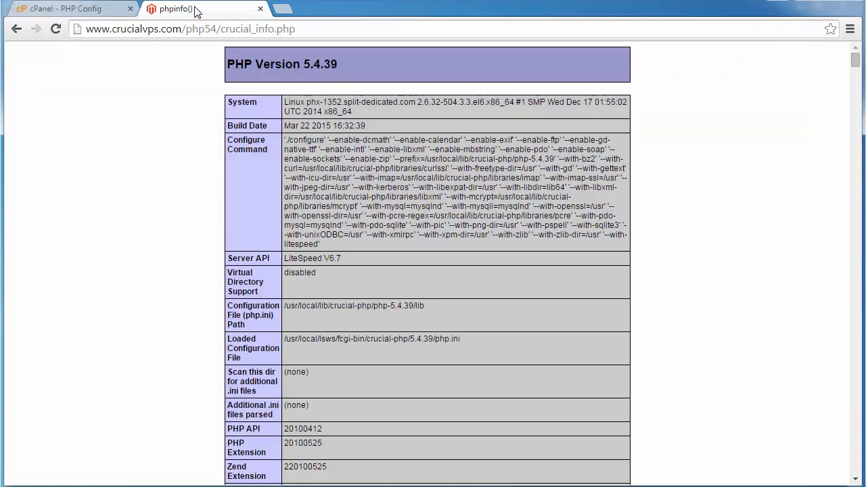
{"action": "key", "text": "ctrl+f"}
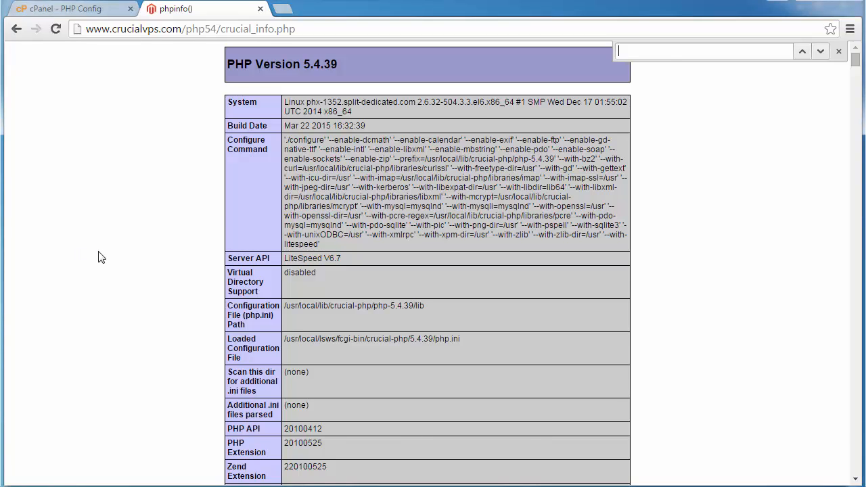
{"action": "type", "text": "xdebug"}
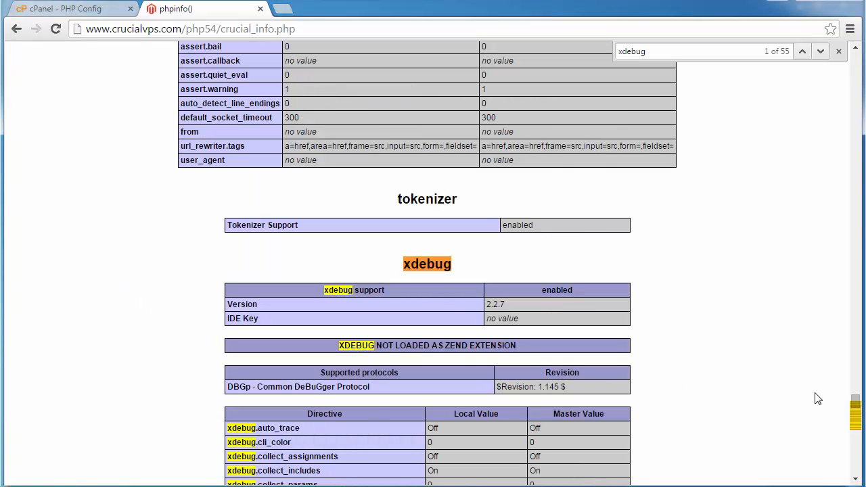
{"action": "left_click_drag", "start_coordinate": [855, 406], "coordinate": [856, 413]}
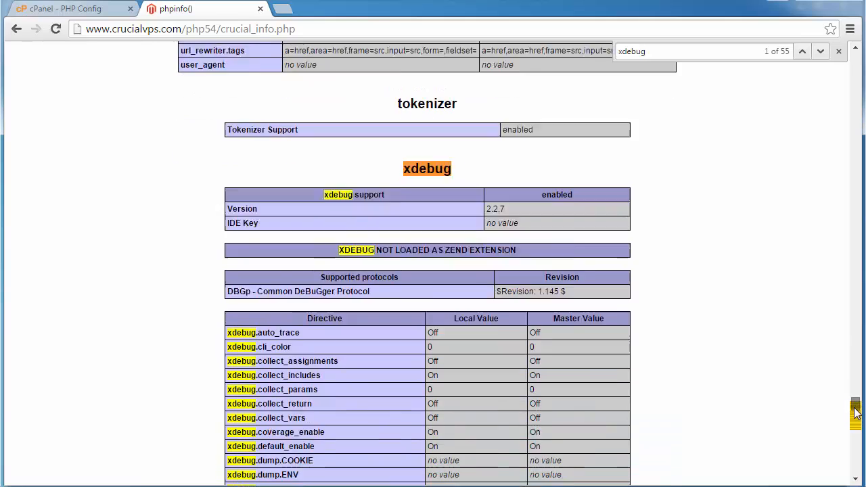
{"action": "scroll", "coordinate": [856, 411], "scroll_direction": "down", "scroll_amount": 2}
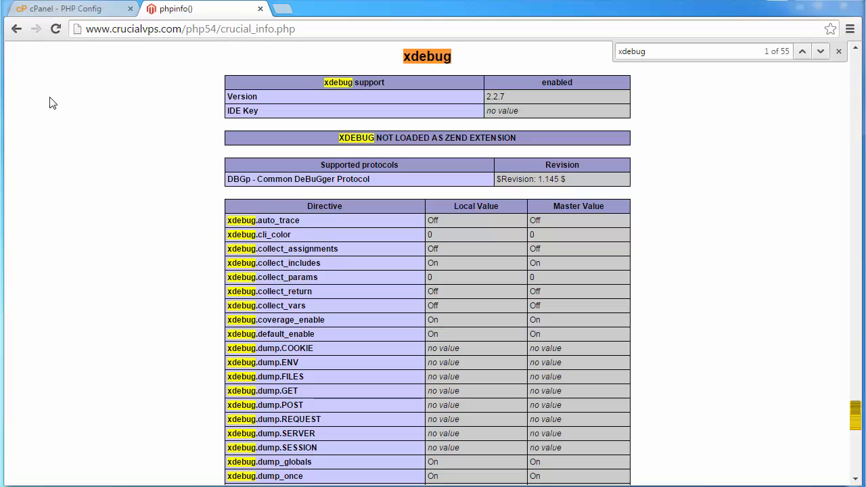
- Return to PHP Config and show the Manage Extensions list down to the enabled xdebug entry
{"action": "left_click", "coordinate": [83, 10]}
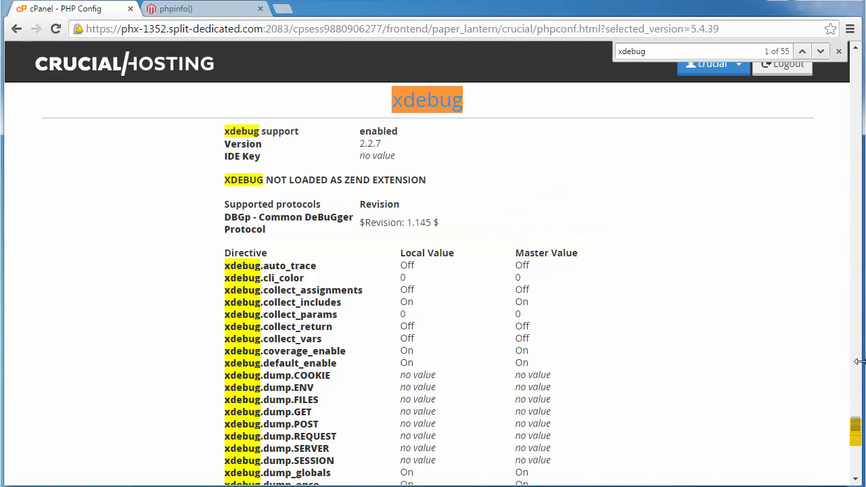
{"action": "left_click_drag", "start_coordinate": [858, 422], "coordinate": [856, 60]}
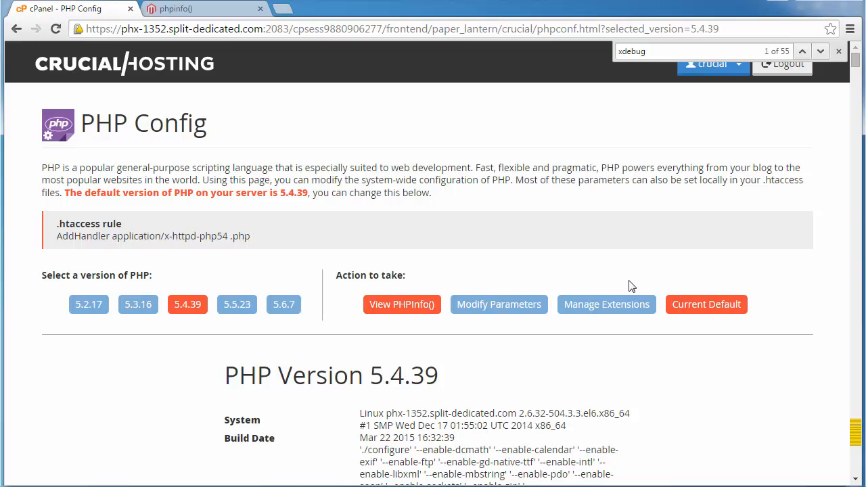
{"action": "left_click", "coordinate": [613, 305]}
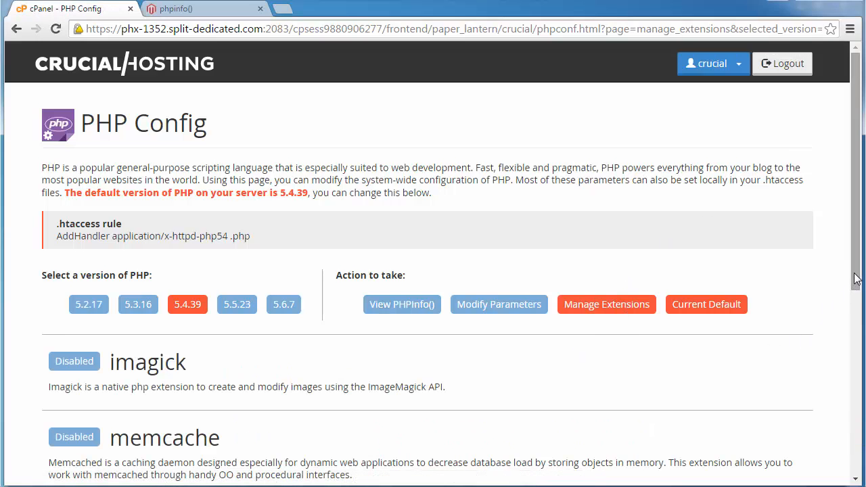
{"action": "left_click_drag", "start_coordinate": [855, 277], "coordinate": [843, 430]}
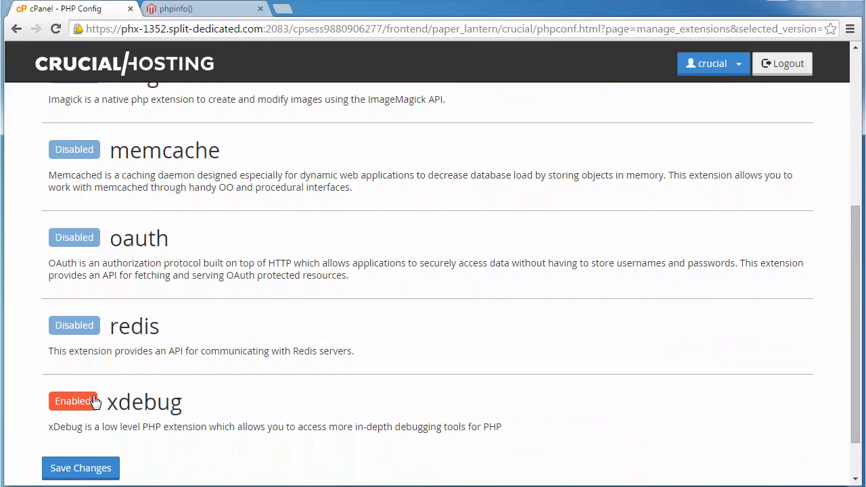
- Switch xdebug back to Disabled and save the extension changes
{"action": "left_click", "coordinate": [73, 402]}
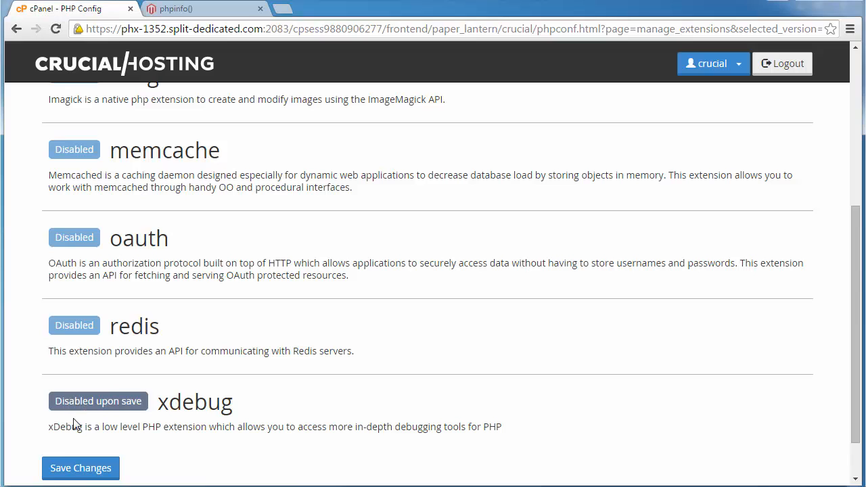
{"action": "left_click", "coordinate": [75, 468]}
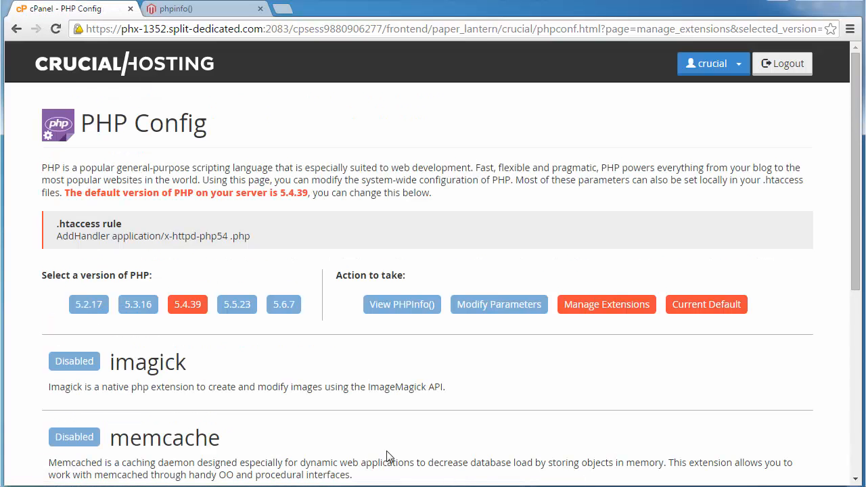
{"action": "left_click_drag", "start_coordinate": [854, 271], "coordinate": [837, 406]}
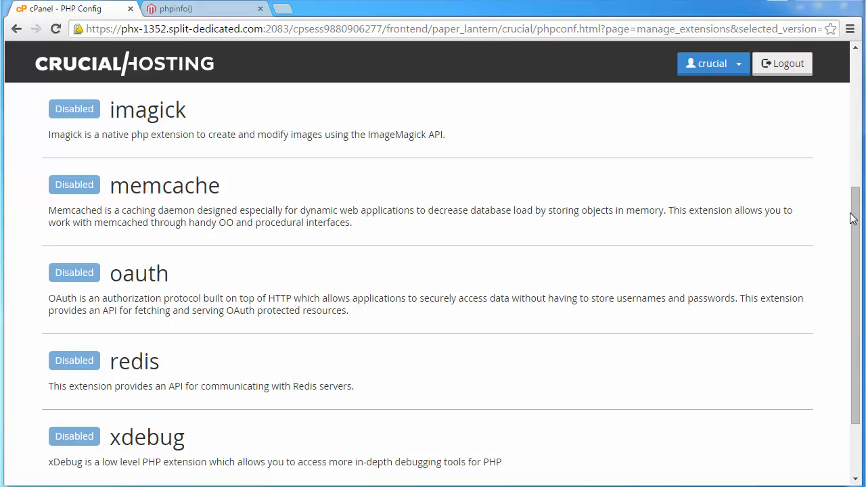
{"action": "left_click_drag", "start_coordinate": [854, 214], "coordinate": [862, 85]}
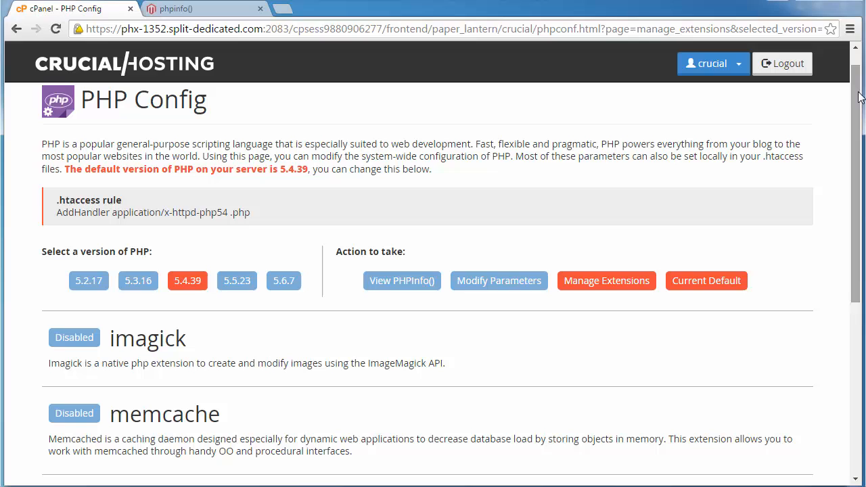
- Search the PHP 5.4.39 phpinfo output for 'xdebug' to confirm it no longer appears
{"action": "left_click", "coordinate": [403, 280]}
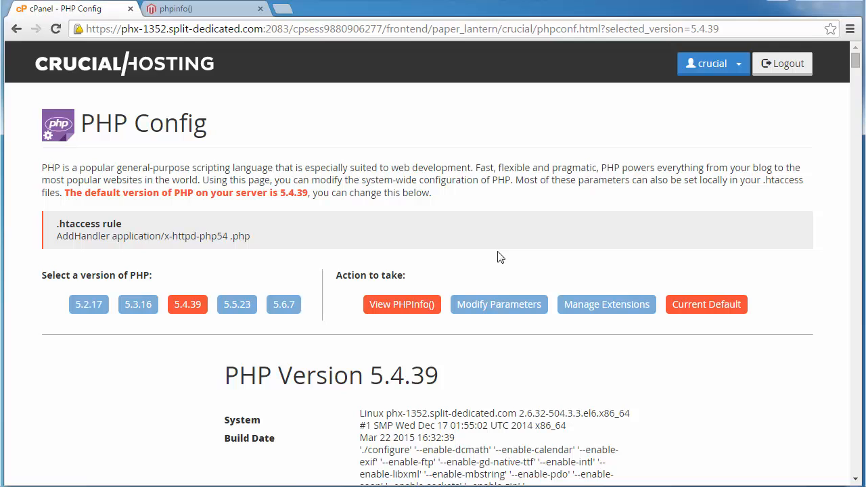
{"action": "key", "text": "ctrl+f"}
{"action": "type", "text": "xdebug"}
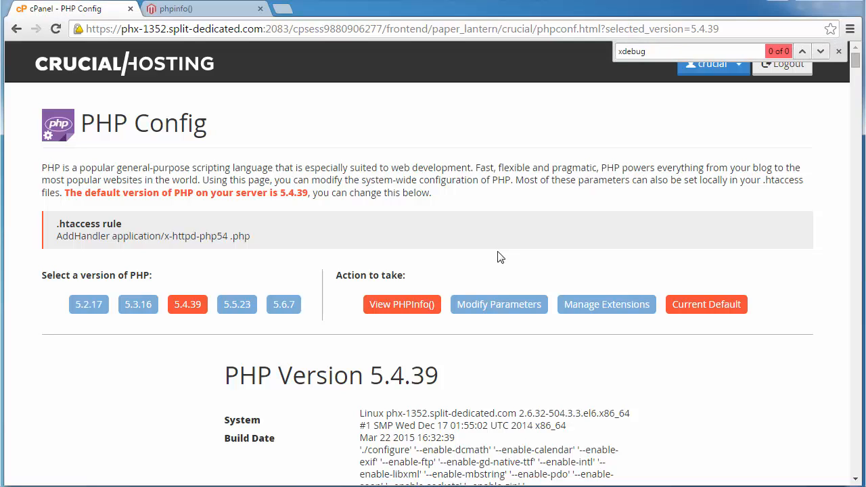